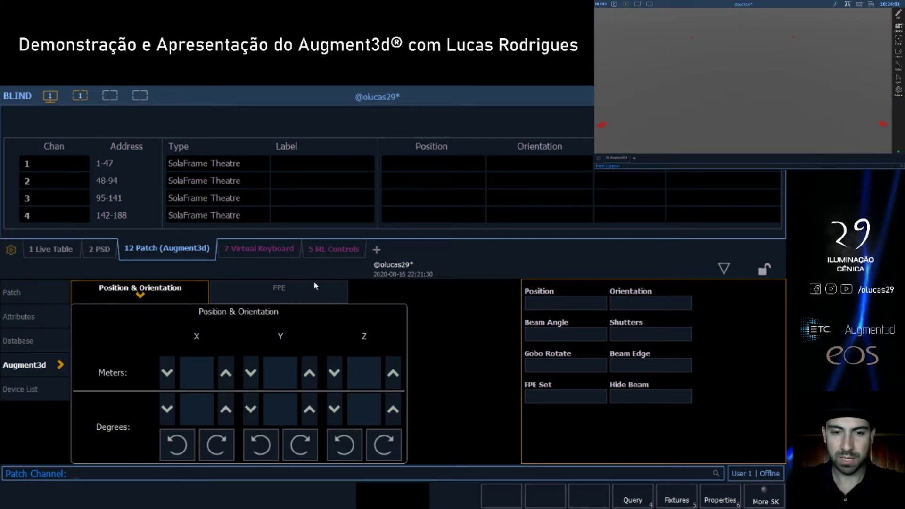
# Step: Show the FPE settings of the Augment3d patch and recalculate FPE with FPE Set 1 selected
pyautogui.click(278, 290)
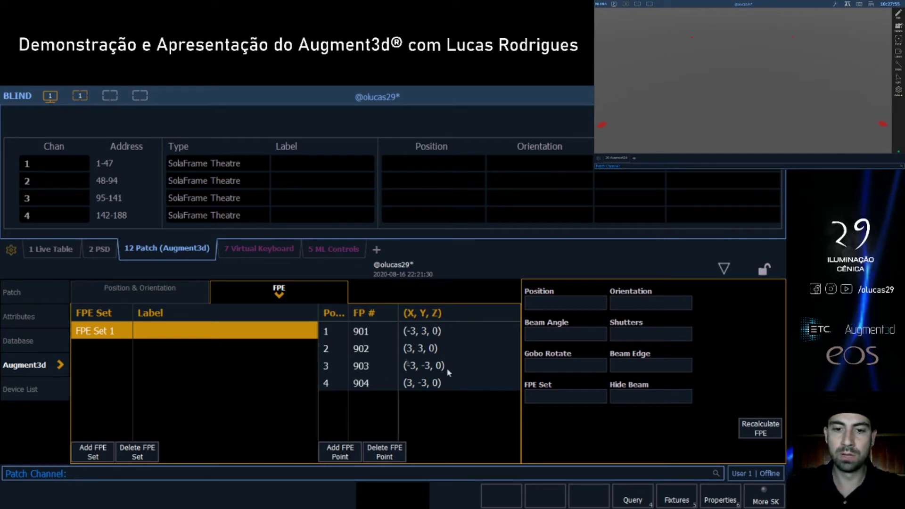
pyautogui.click(748, 429)
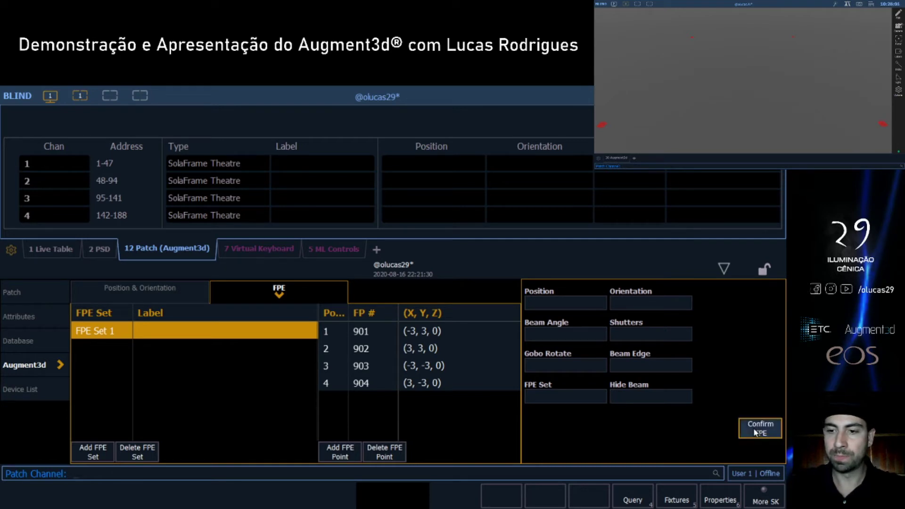
pyautogui.click(756, 429)
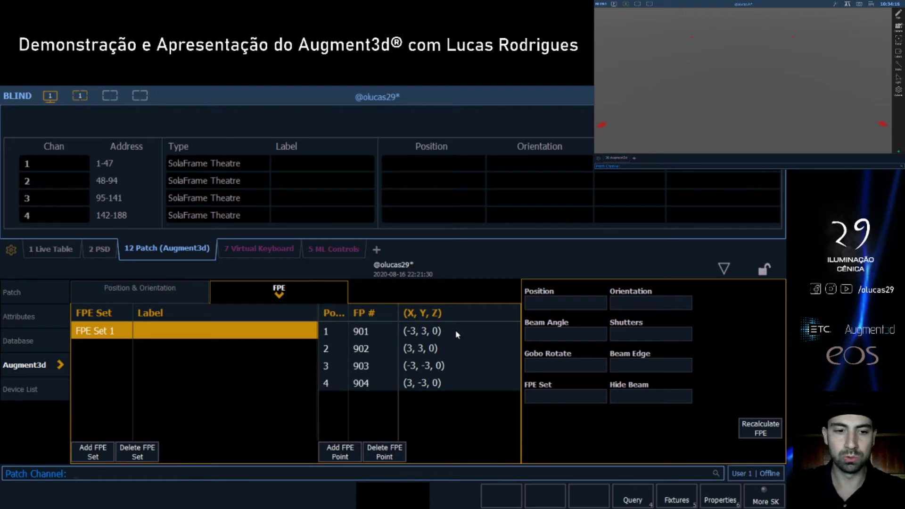
# Step: Add a second FPE set, and recalculate FPE for channels 1 Thru 5 with FPE Set 1 selected
pyautogui.click(99, 453)
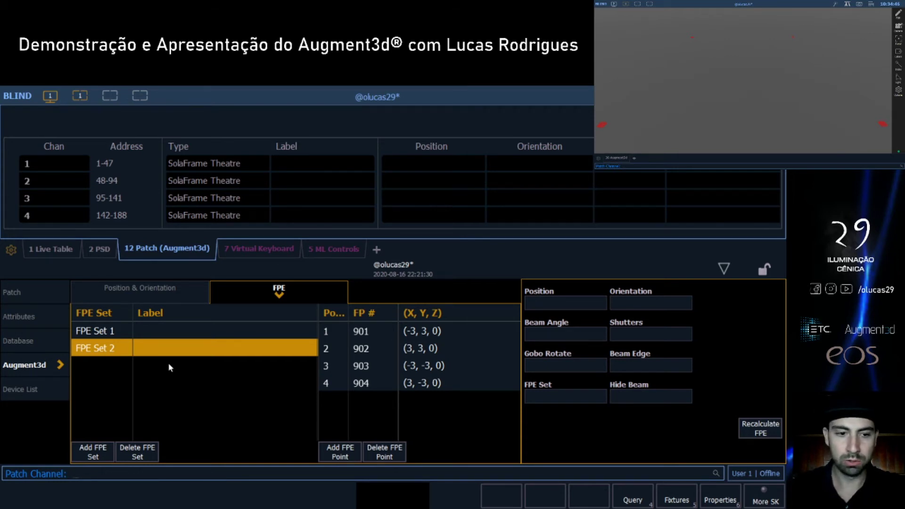
pyautogui.write('1t5')
pyautogui.press('Return')
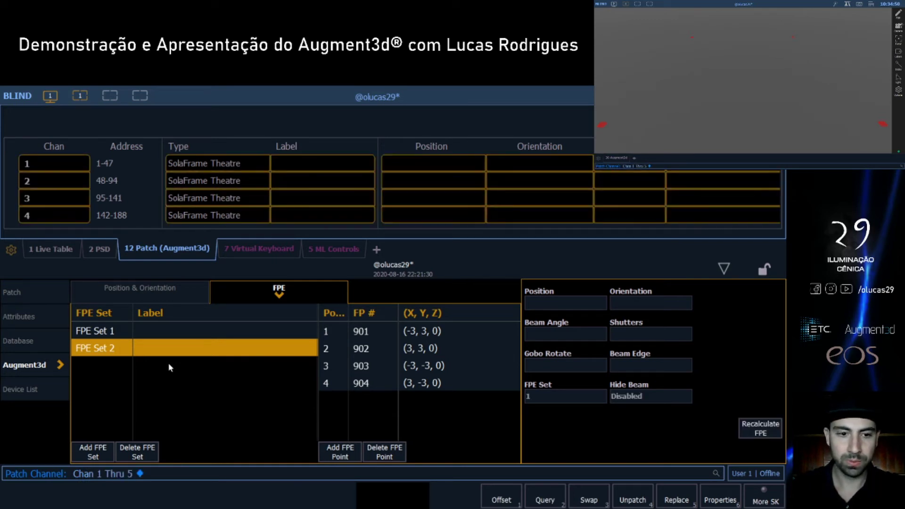
pyautogui.click(115, 330)
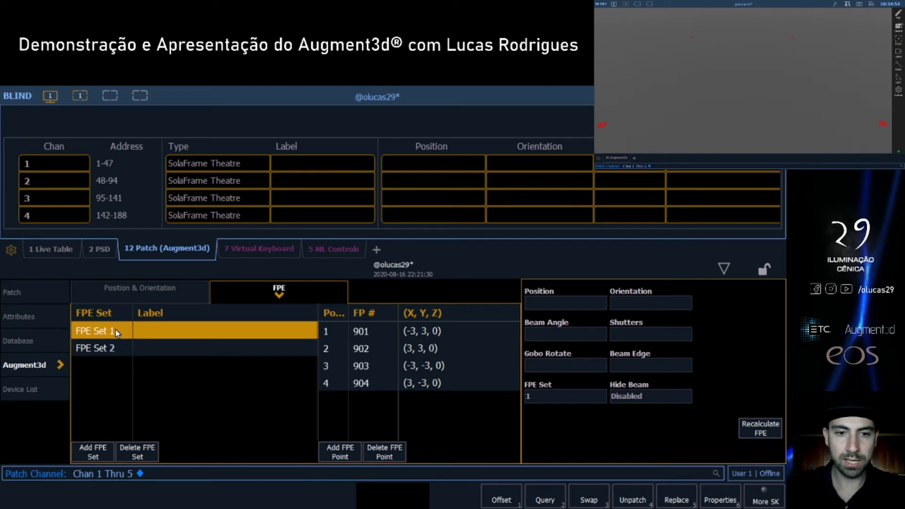
pyautogui.click(759, 427)
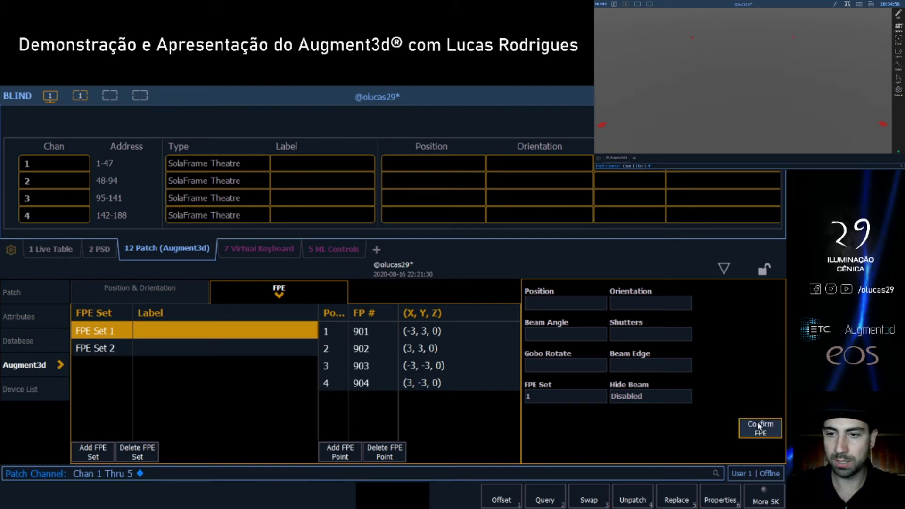
pyautogui.click(759, 427)
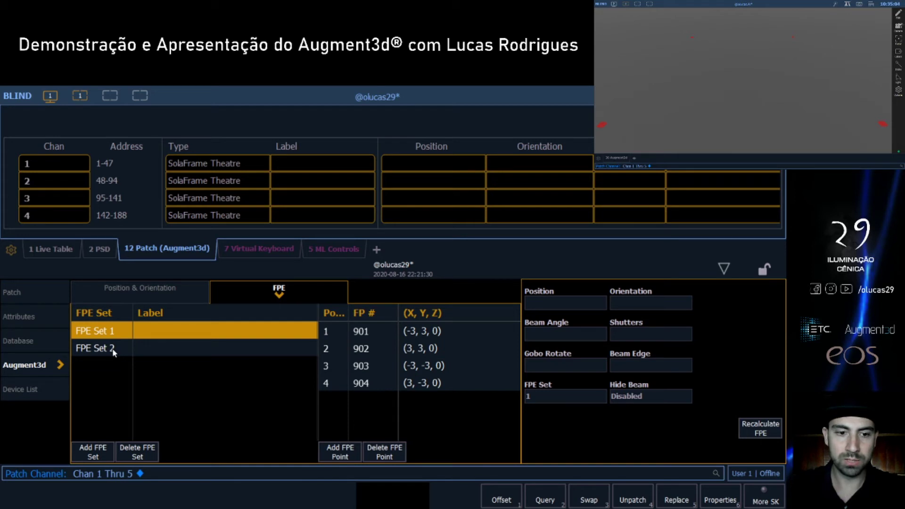
# Step: Recalculate FPE for channels 6 Thru 10 with FPE Set 2 selected
pyautogui.press('BackSpace')
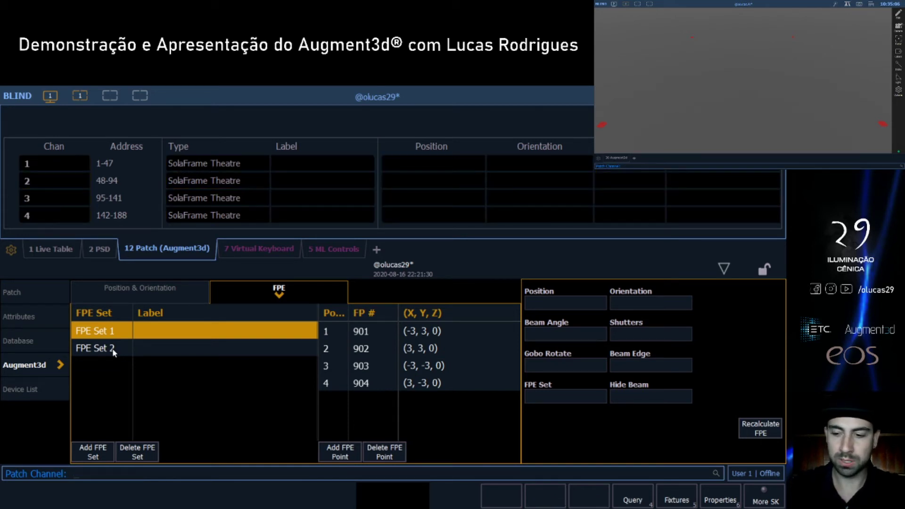
pyautogui.press('6')
pyautogui.press('t')
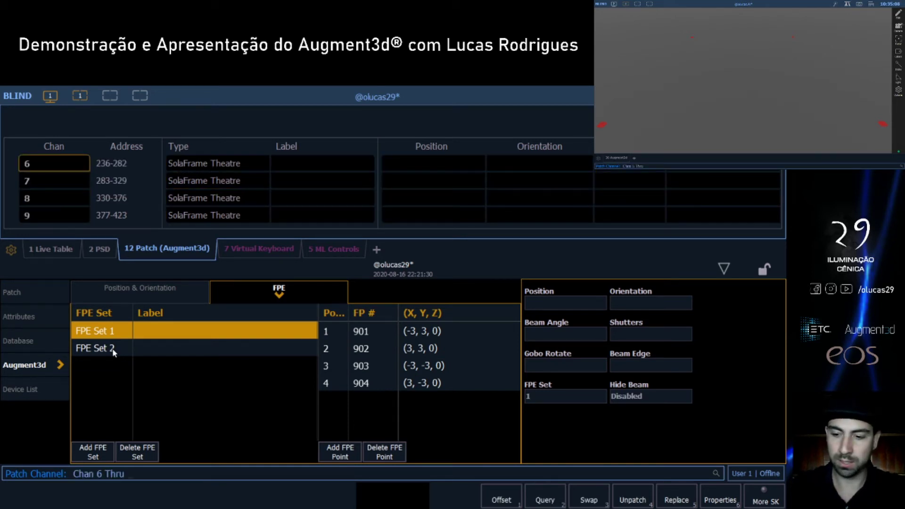
pyautogui.write('10')
pyautogui.press('Return')
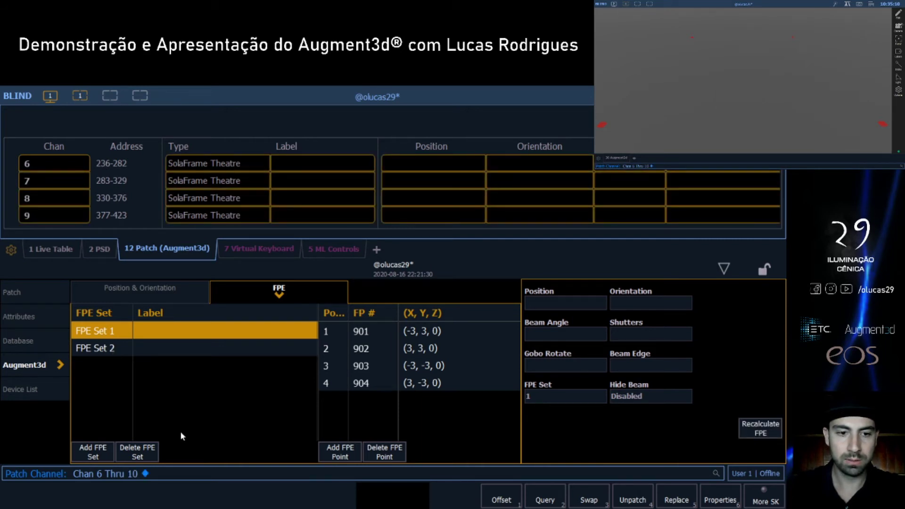
pyautogui.click(96, 349)
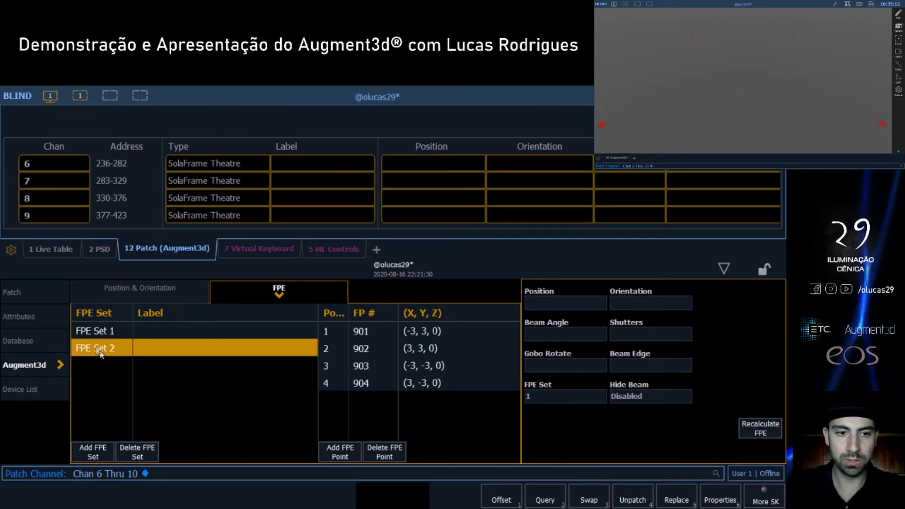
pyautogui.click(760, 432)
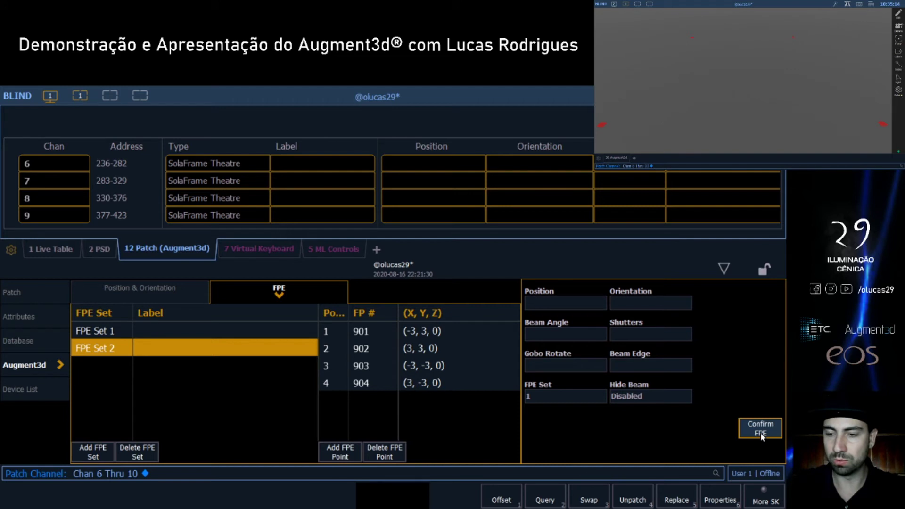
pyautogui.click(760, 432)
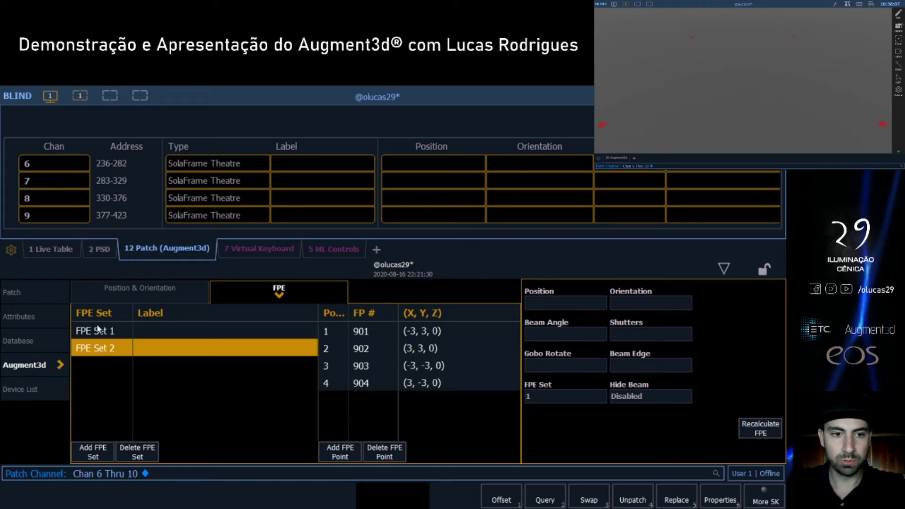
# Step: Delete FPE Set 2 and clear the channel selection from the command line
pyautogui.click(105, 332)
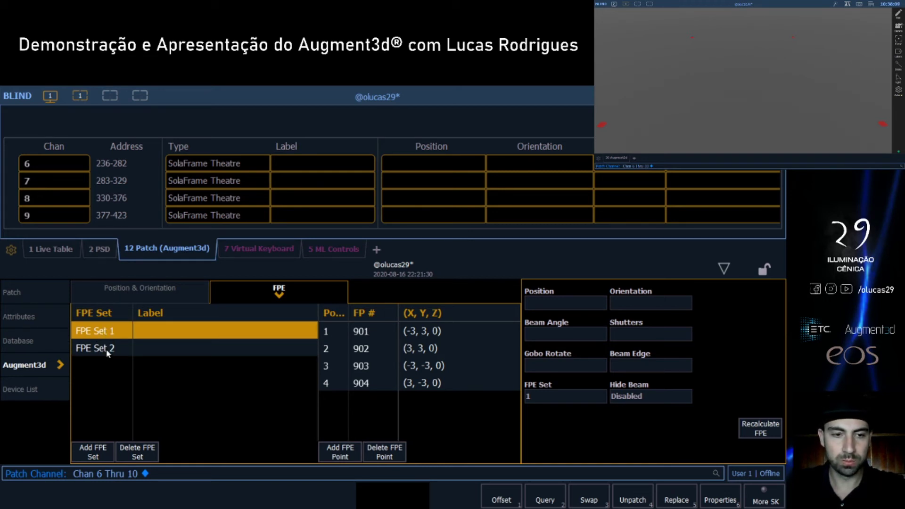
pyautogui.click(107, 349)
pyautogui.click(139, 452)
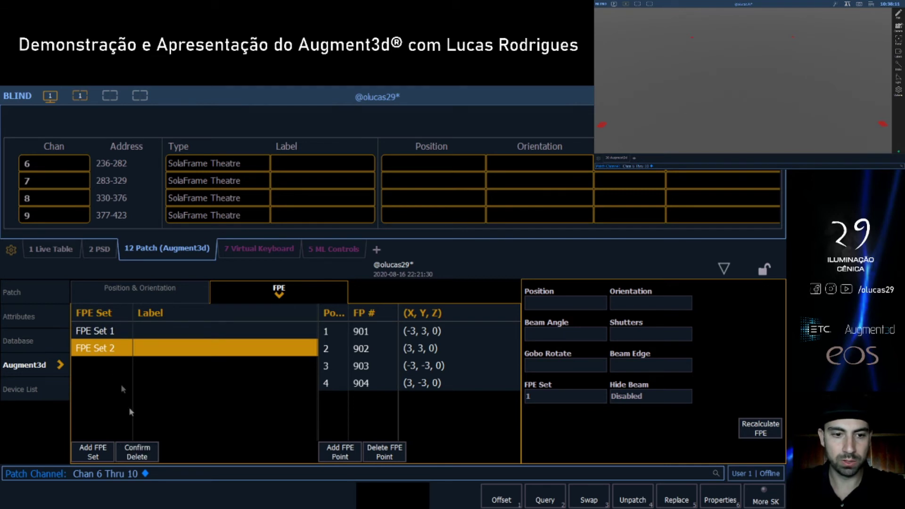
pyautogui.click(137, 451)
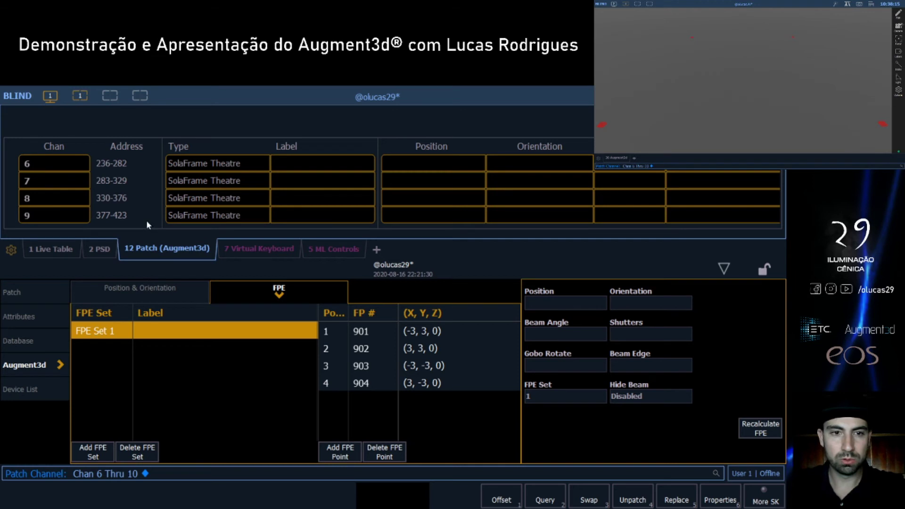
pyautogui.scroll(-1, 78, 179)
pyautogui.scroll(6, 78, 180)
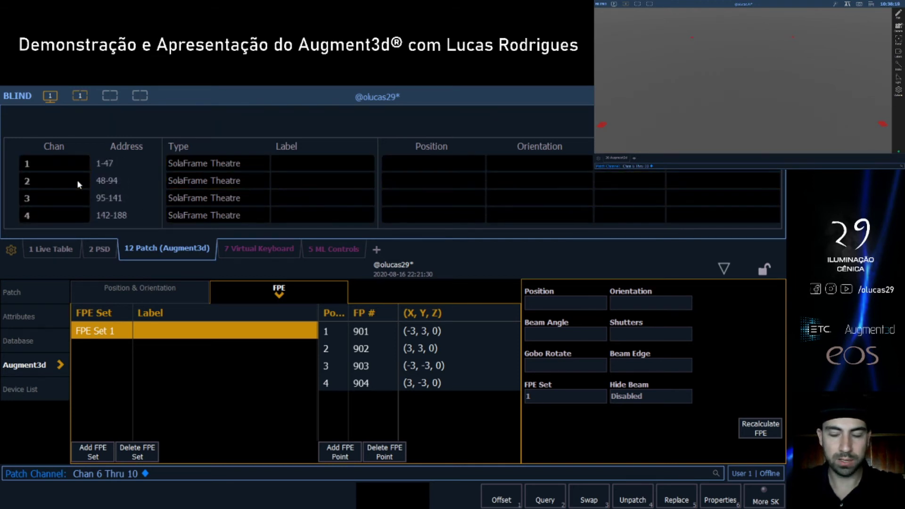
pyautogui.press('BackSpace')
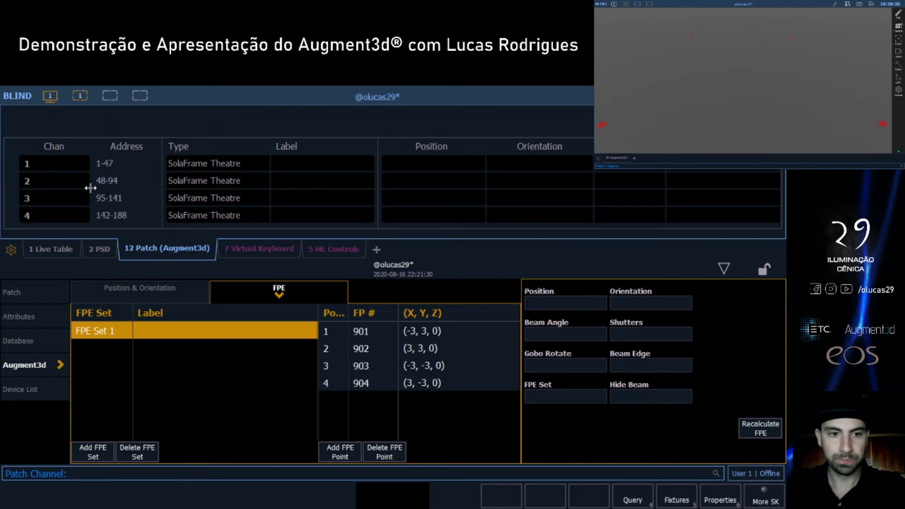
# Step: Set the focus palette numbers of FPE Set 1's four points to 1, 2, 3 and 4, in order
pyautogui.click(364, 332)
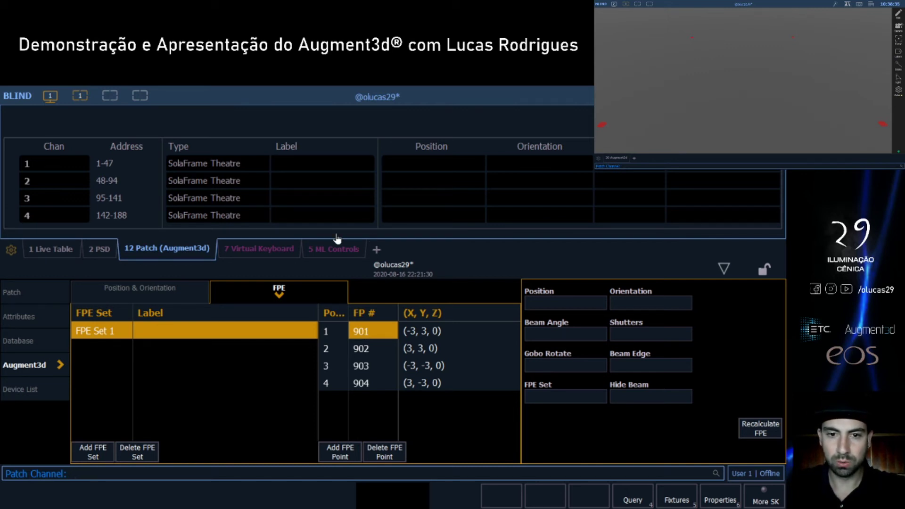
pyautogui.write('1')
pyautogui.click(363, 349)
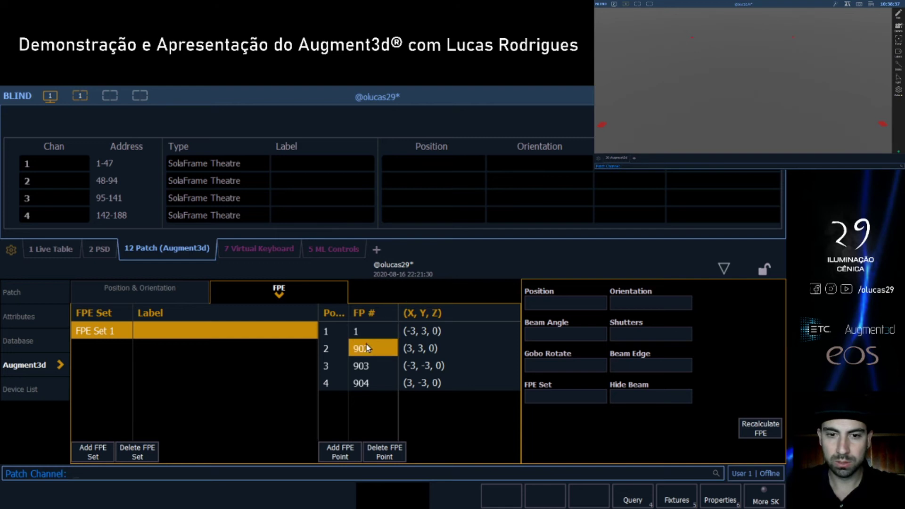
pyautogui.write('2')
pyautogui.click(374, 366)
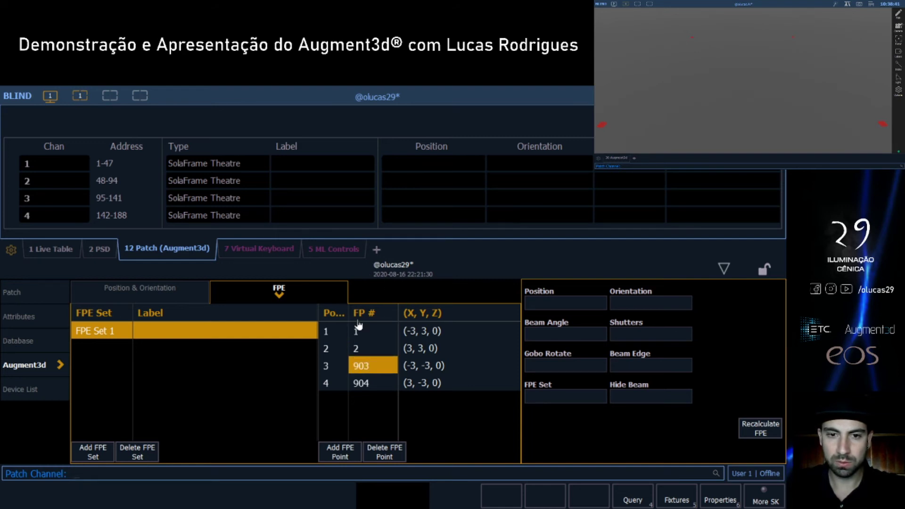
pyautogui.write('3')
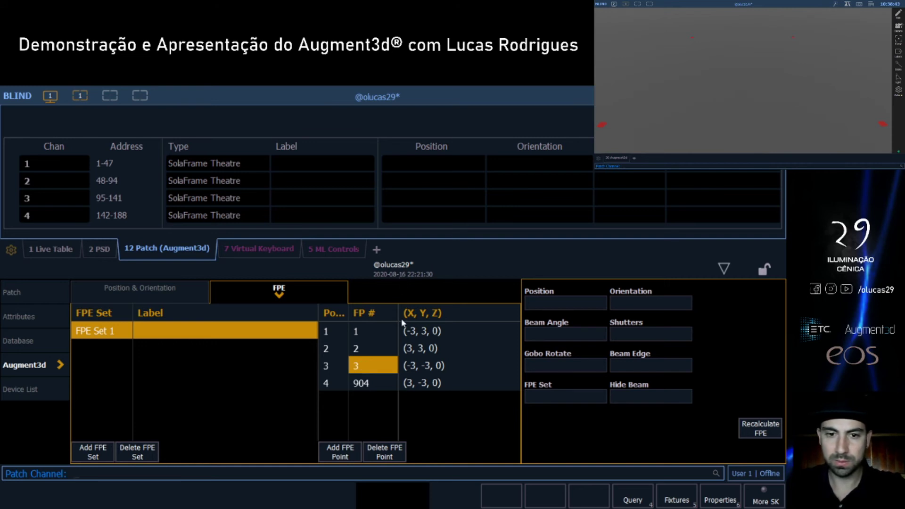
pyautogui.click(370, 384)
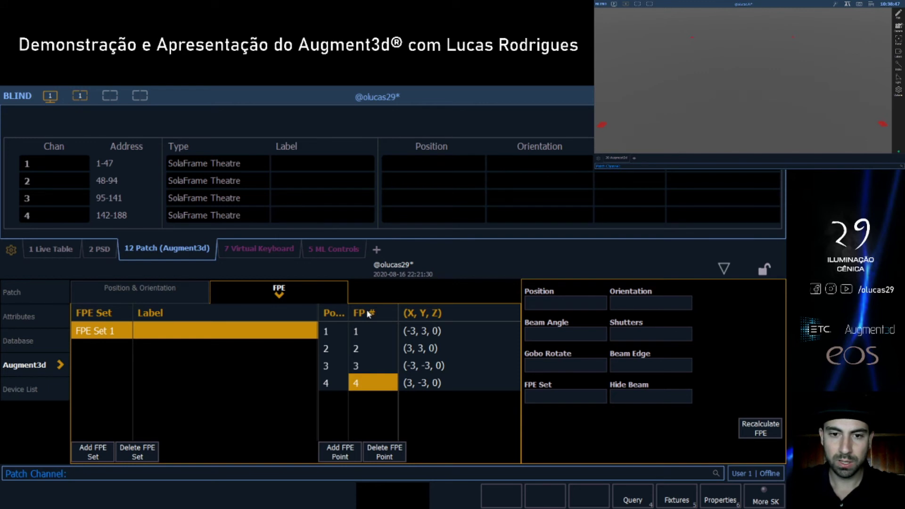
pyautogui.click(367, 335)
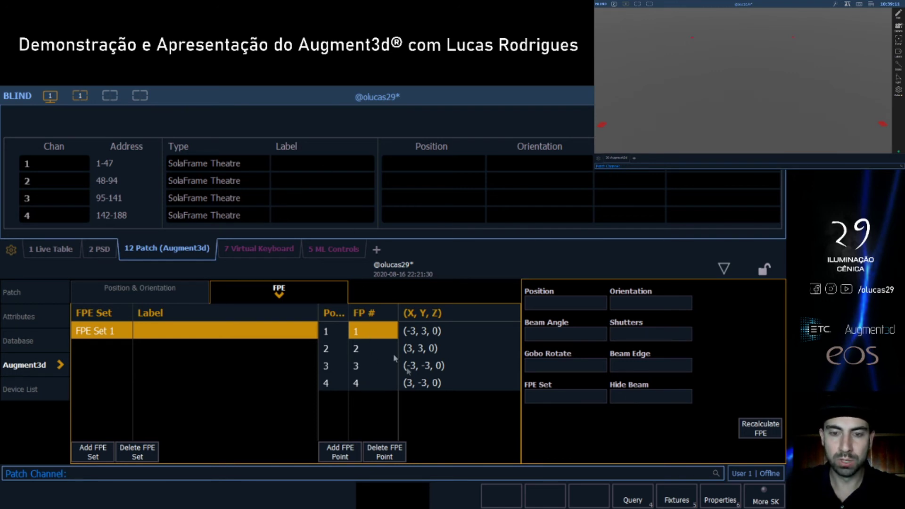
# Step: Set FPE points 1 to 4 to (-4, 4, 0), (4, 4, 0), (-4, -4, 0) and (4, -4, 0), and recalculate FPE
pyautogui.click(424, 334)
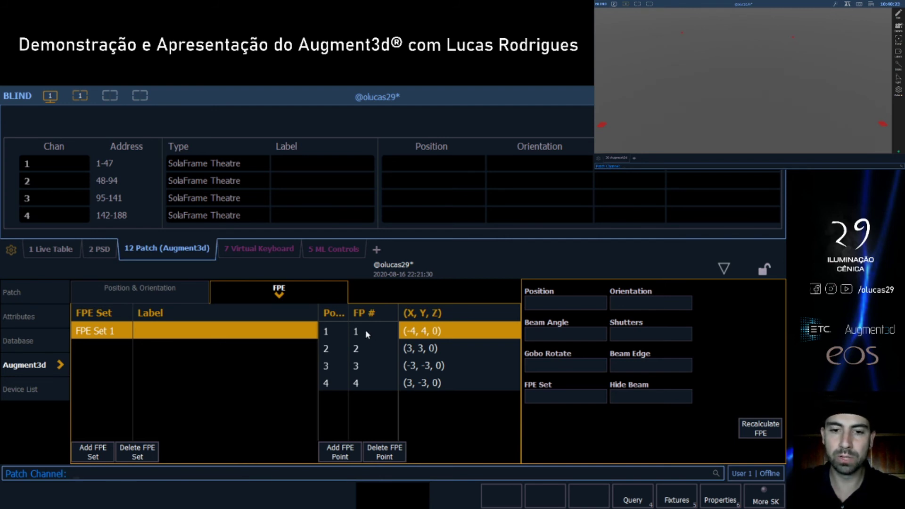
pyautogui.click(420, 349)
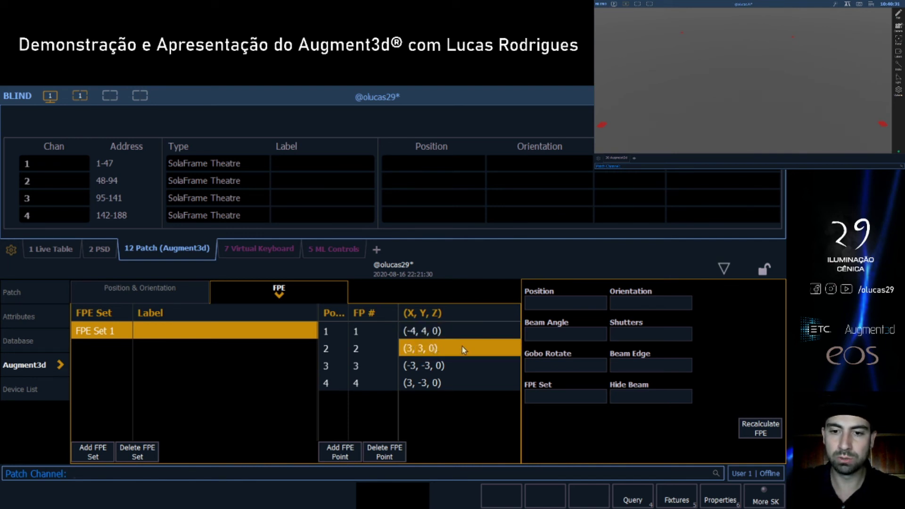
pyautogui.click(684, 402)
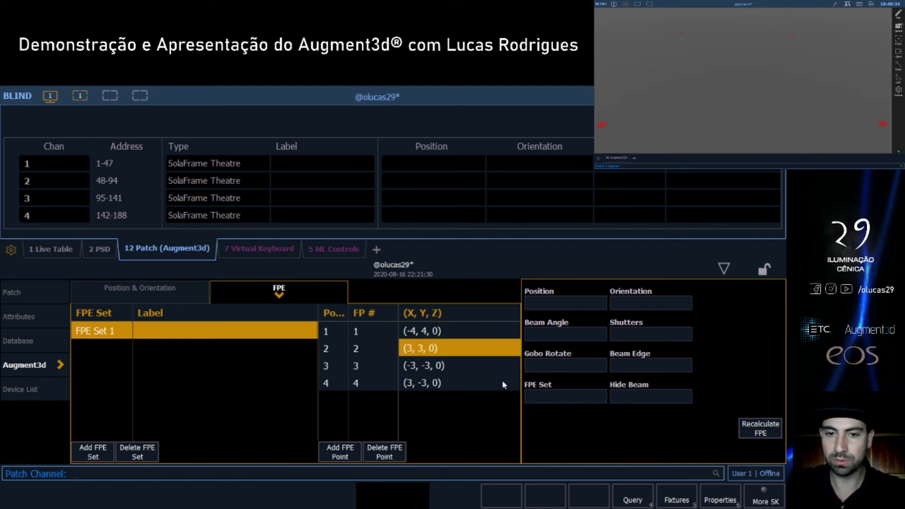
pyautogui.click(418, 367)
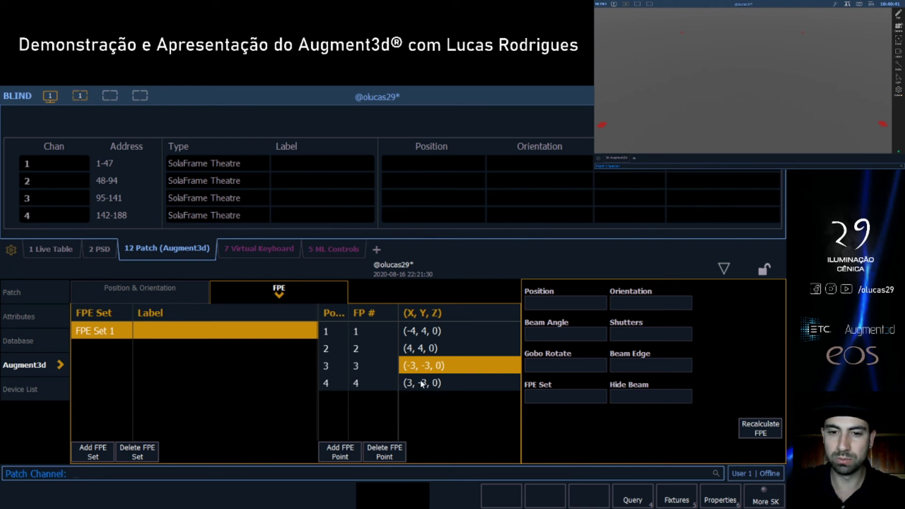
pyautogui.click(435, 385)
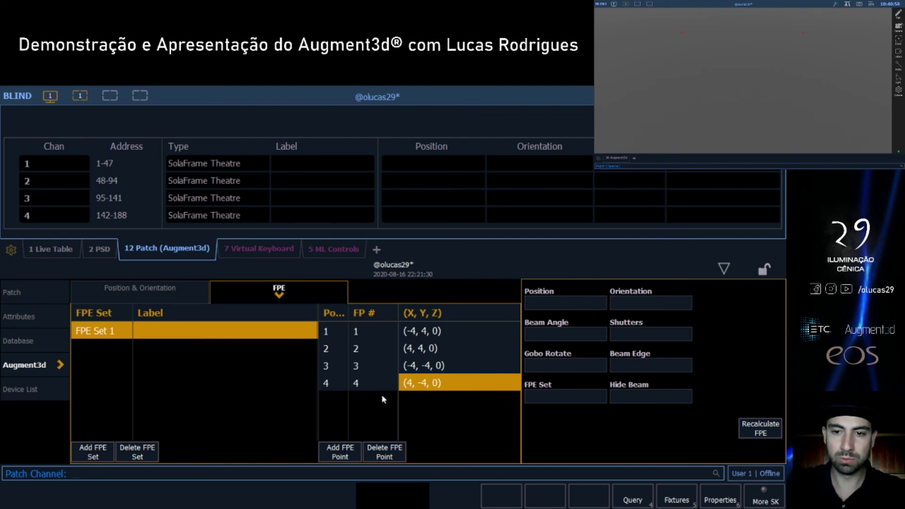
pyautogui.click(765, 433)
pyautogui.click(765, 433)
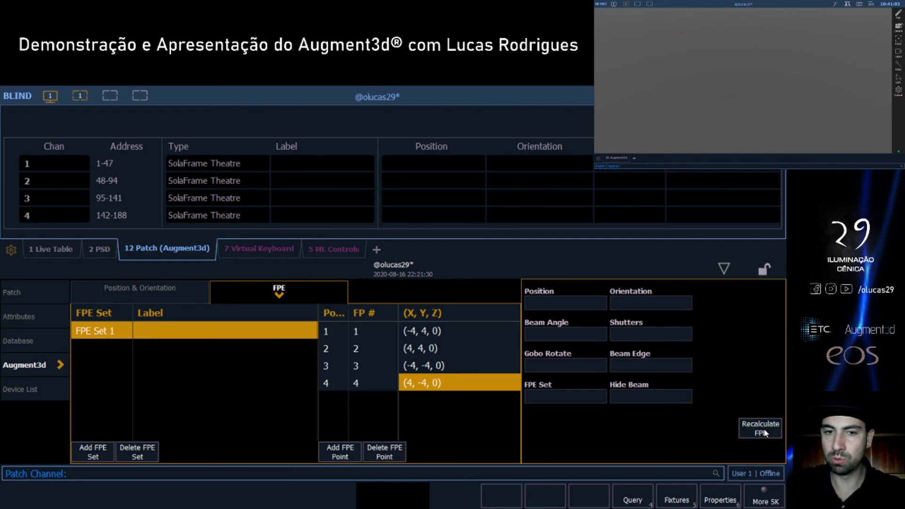